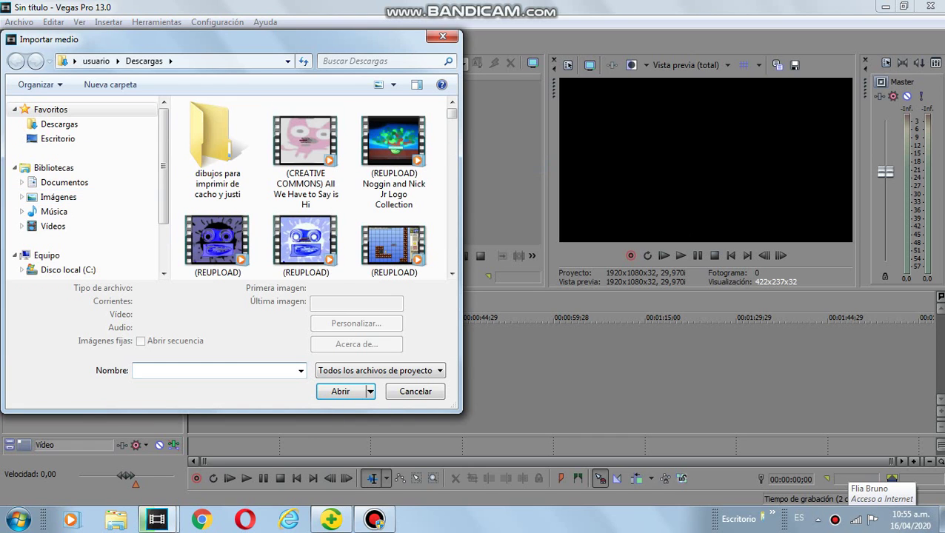
# - Import the video Klasky Csupo Robot Logo (2) from the Descargas folder into the project media
pyautogui.moveTo(452, 113); pyautogui.dragTo(452, 163)
pyautogui.scroll(3, 306, 189)
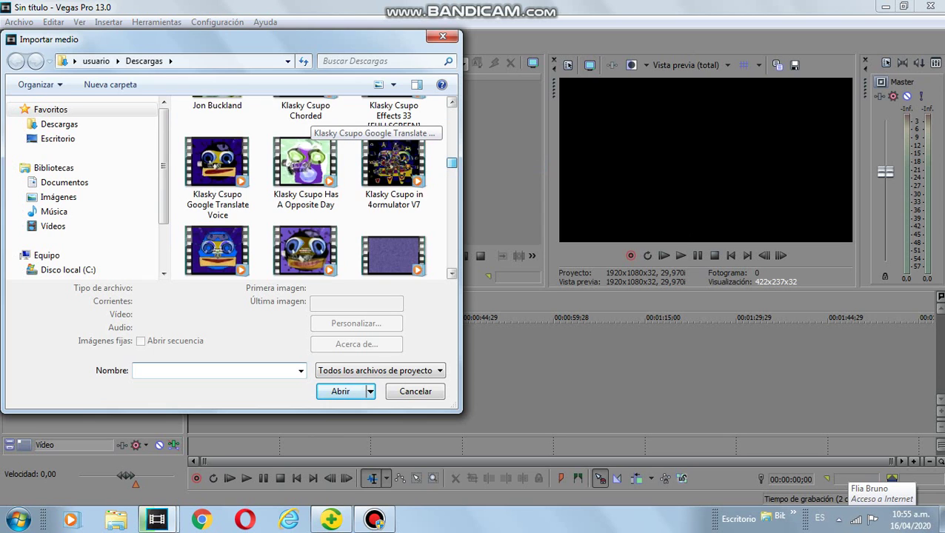
pyautogui.scroll(5, 311, 119)
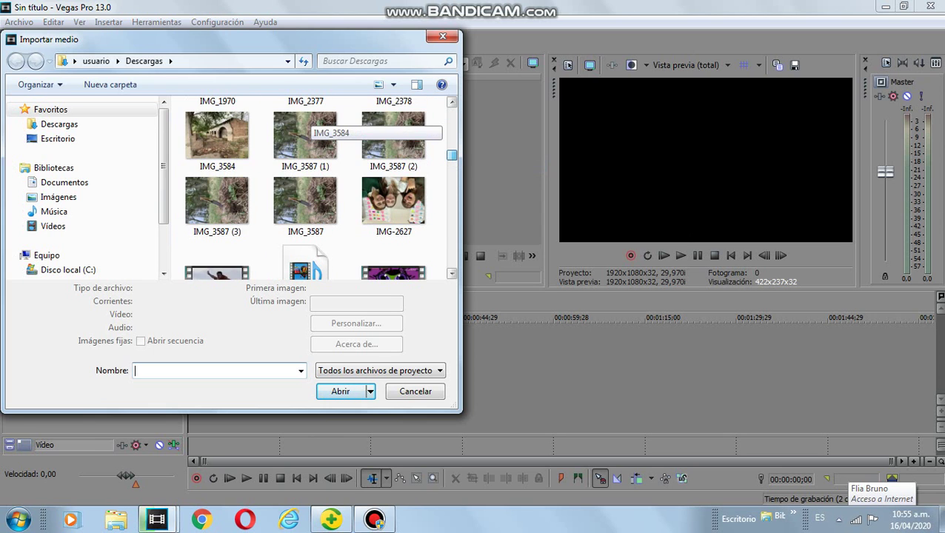
pyautogui.scroll(8, 311, 123)
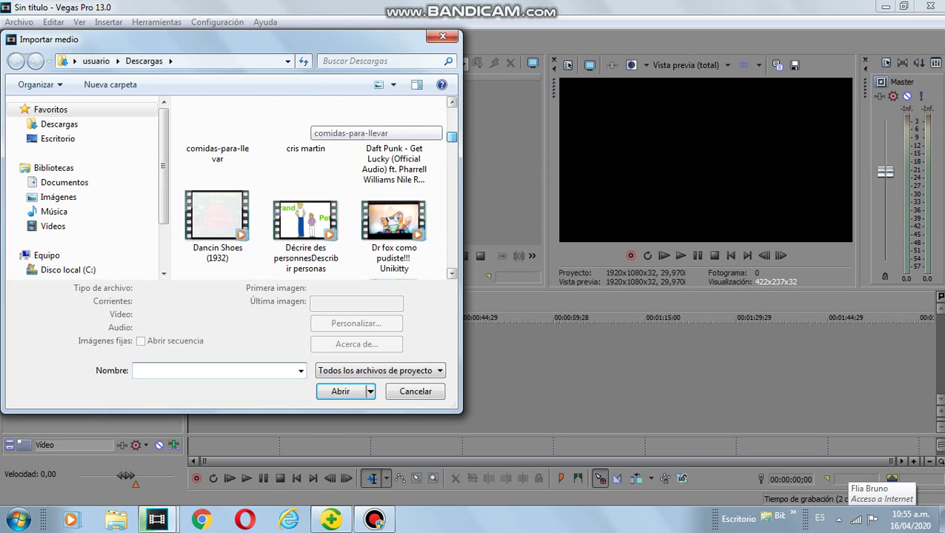
pyautogui.scroll(6, 311, 122)
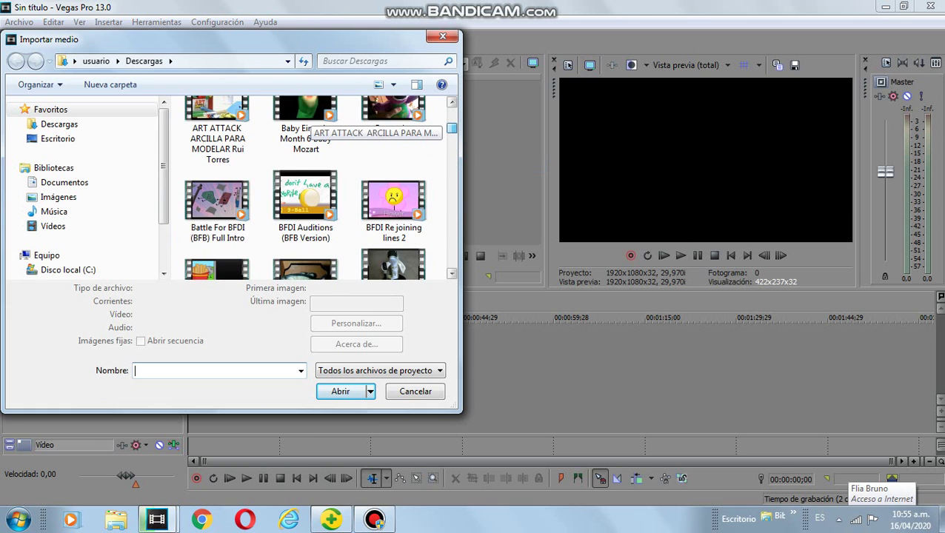
pyautogui.scroll(-18, 311, 122)
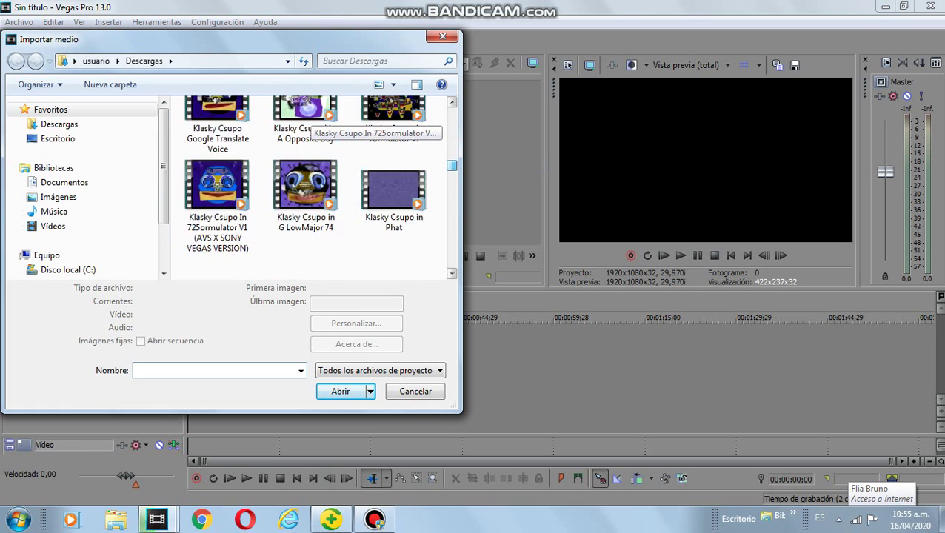
pyautogui.scroll(-2, 311, 122)
pyautogui.scroll(5, 311, 123)
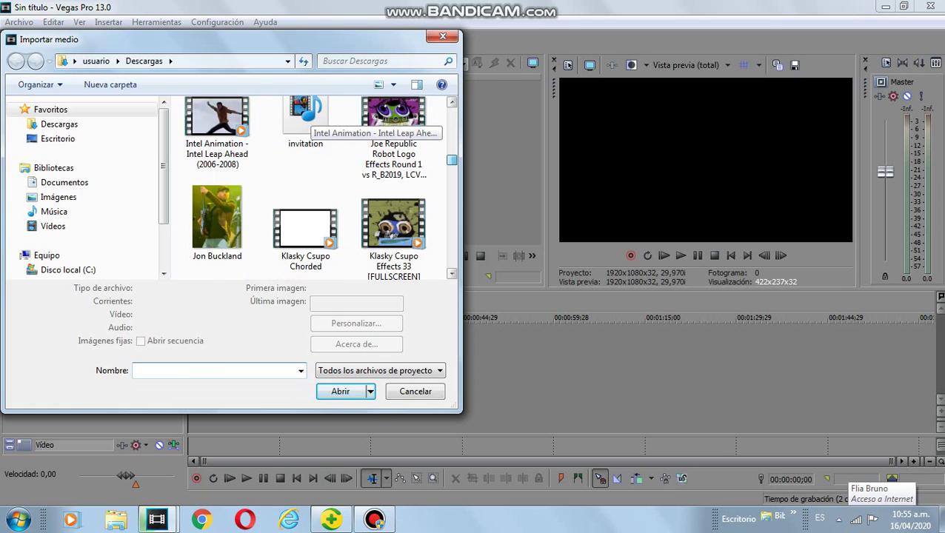
pyautogui.scroll(-8, 311, 122)
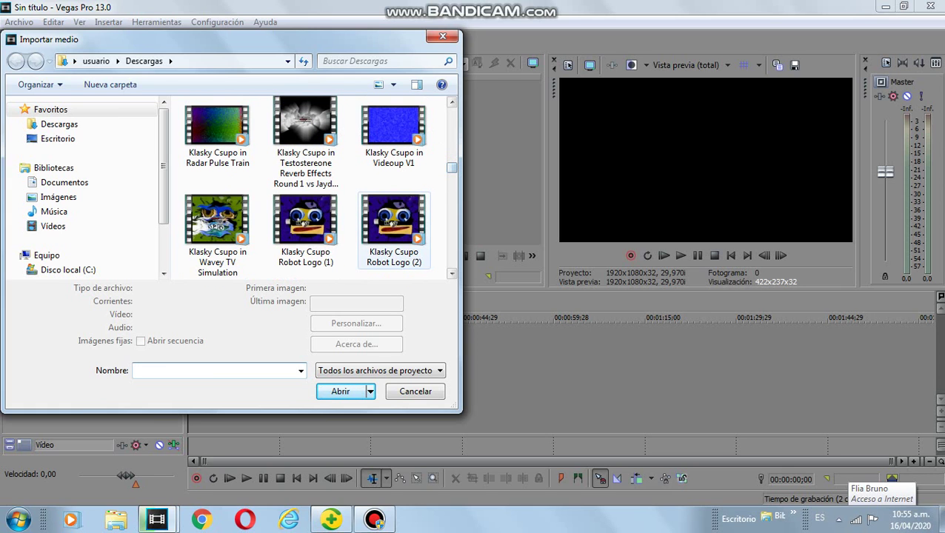
pyautogui.click(394, 219)
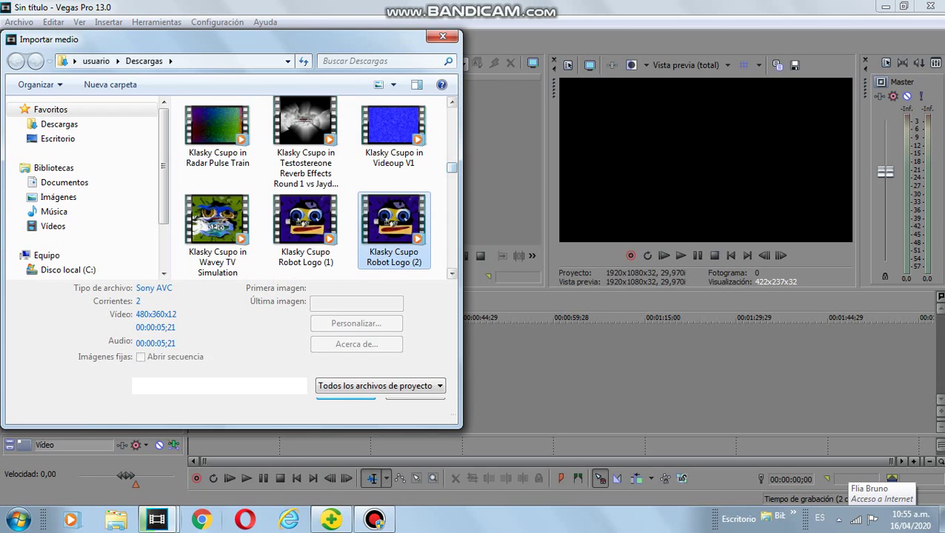
pyautogui.moveTo(156, 519)
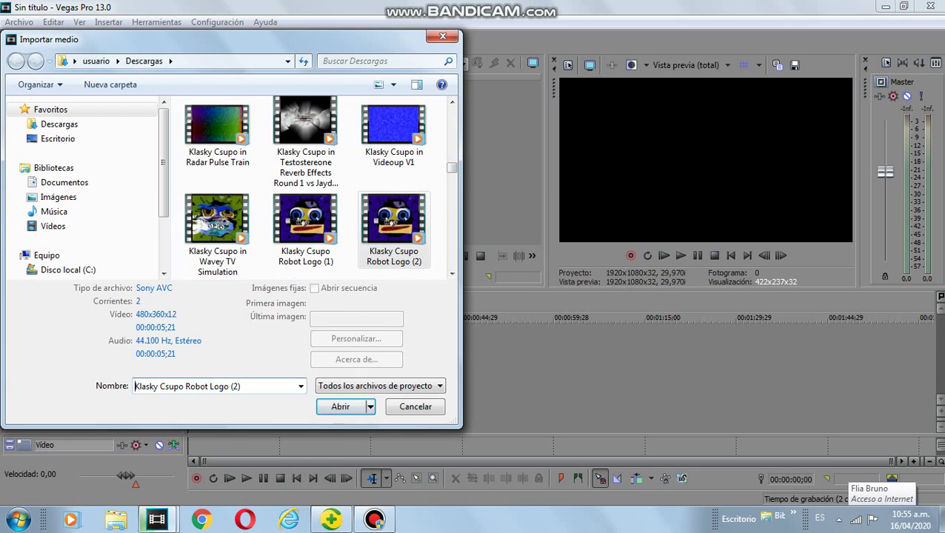
pyautogui.press('Return')
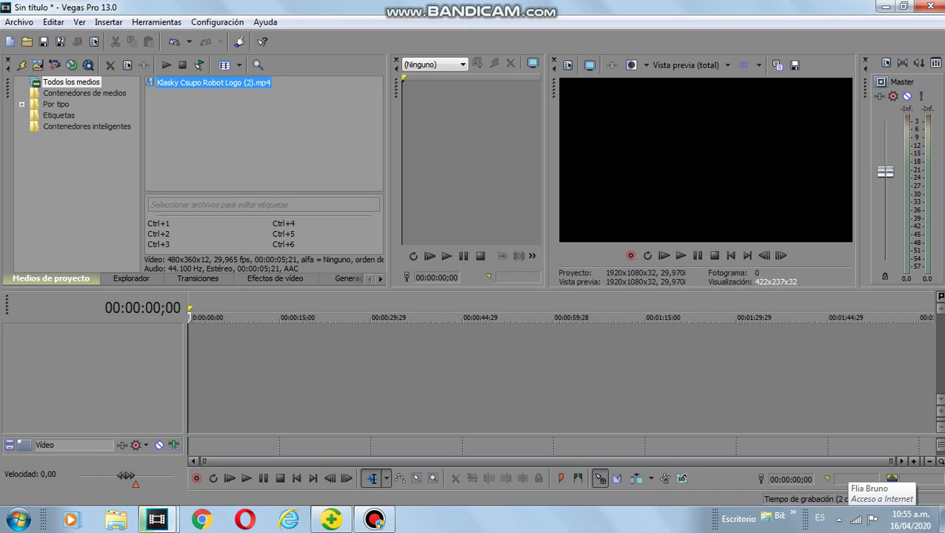
# - Place the imported logo clip at the start of the empty timeline and select its video event at 00:00:02;25
pyautogui.moveTo(188, 370); pyautogui.dragTo(188, 368)
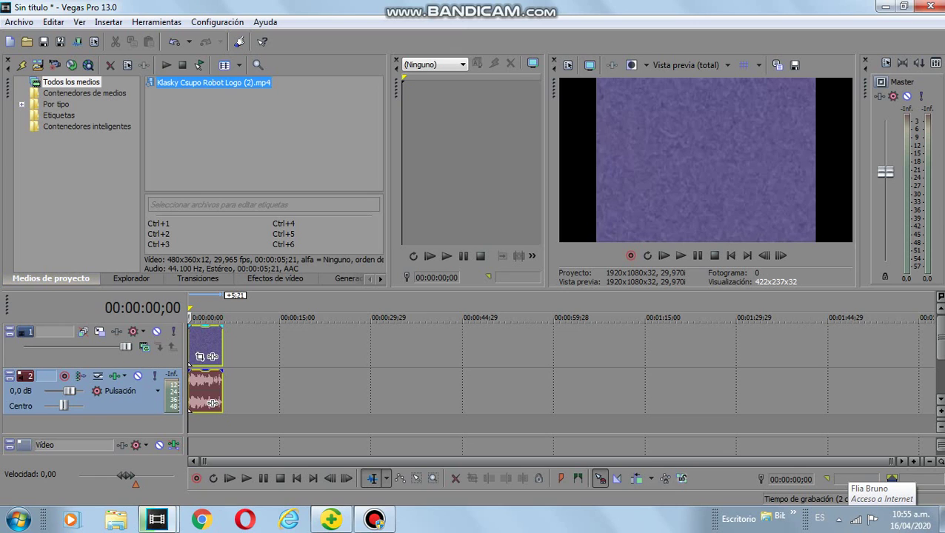
pyautogui.click(205, 343)
# - Apply the default preset of the BCC Invert Solarize video effect to the logo clip's video event
pyautogui.click(275, 279)
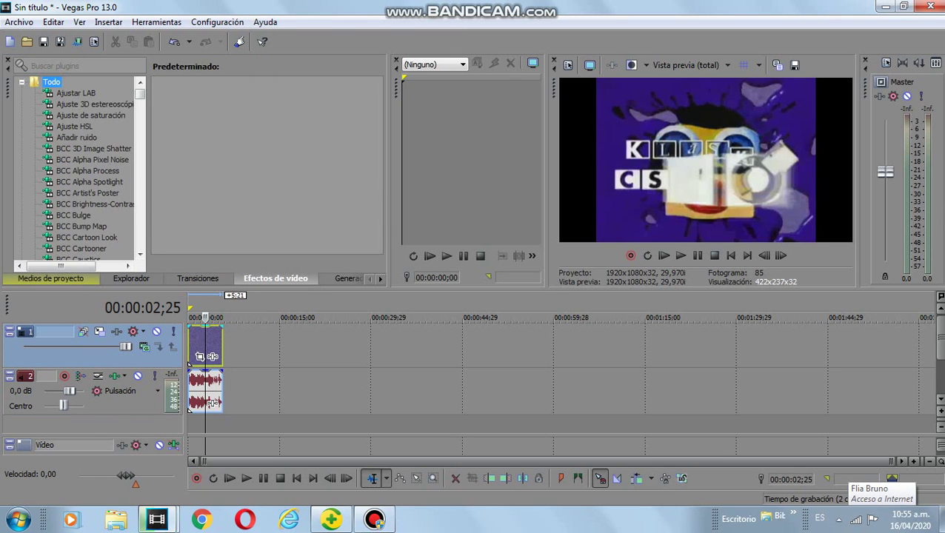
pyautogui.scroll(-15, 189, 363)
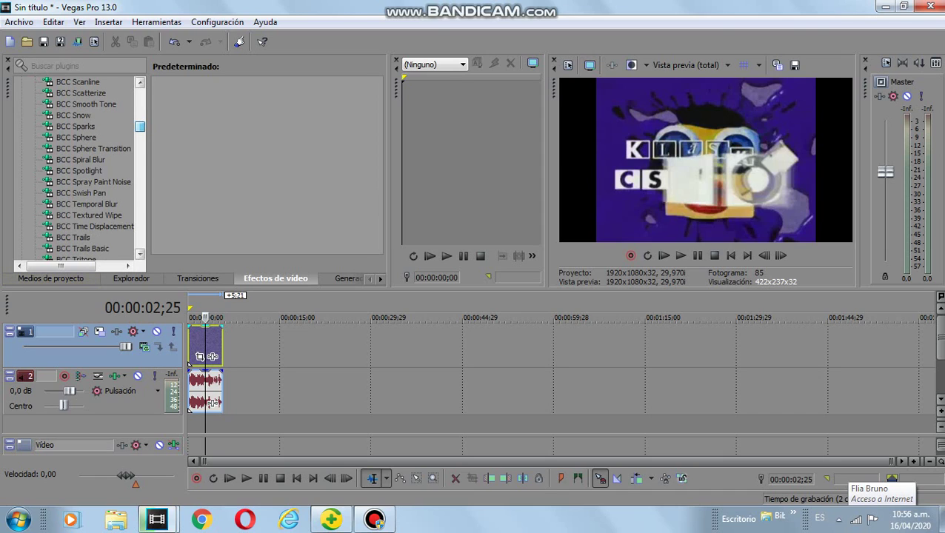
pyautogui.scroll(4, 188, 363)
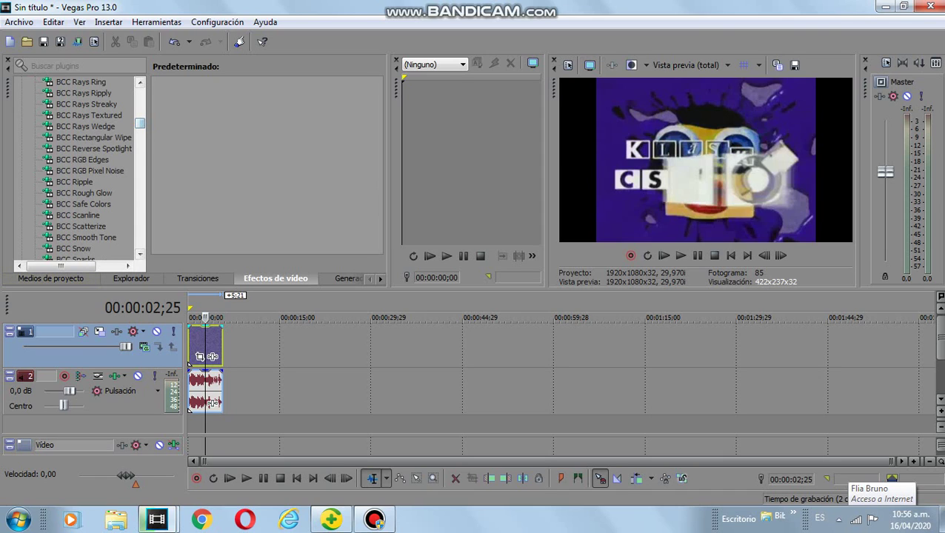
pyautogui.scroll(-5, 188, 363)
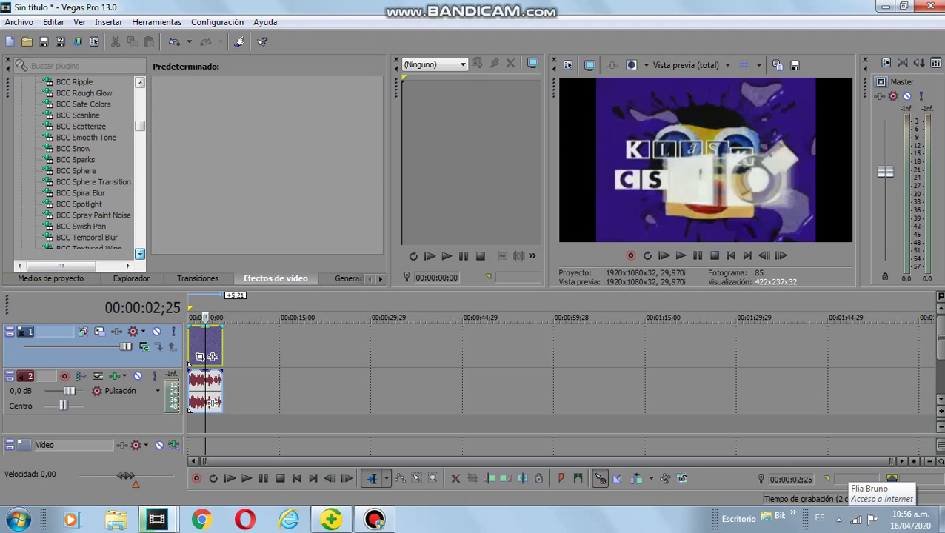
pyautogui.scroll(-3, 189, 363)
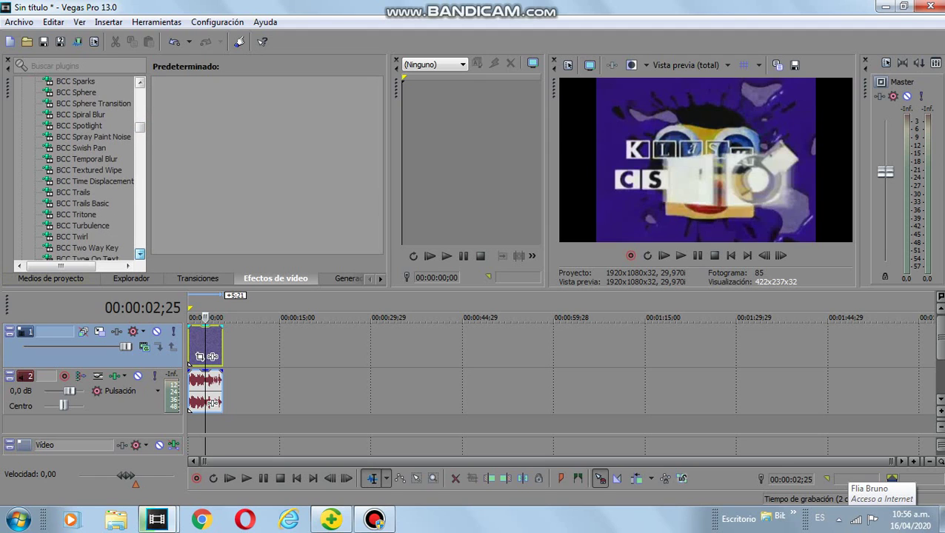
pyautogui.scroll(-3, 188, 363)
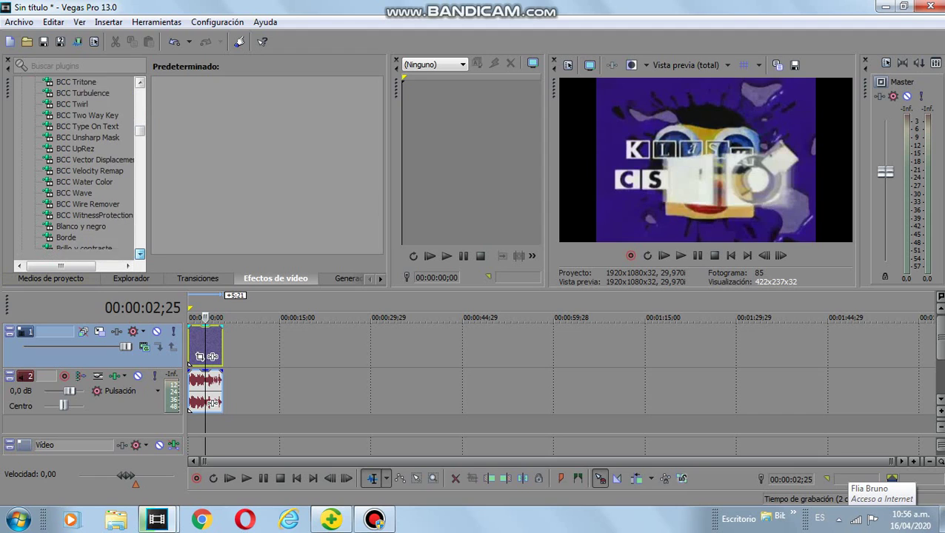
pyautogui.scroll(8, 189, 363)
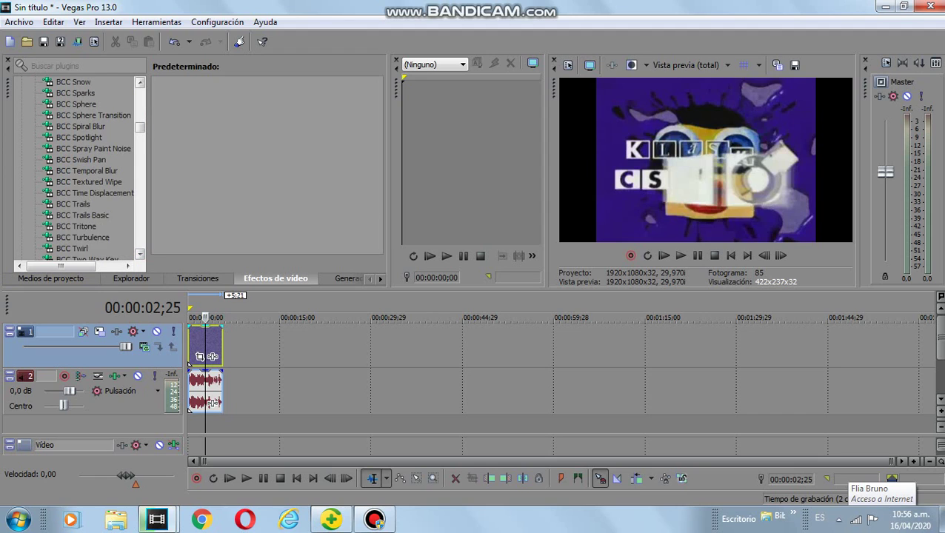
pyautogui.scroll(1, 189, 363)
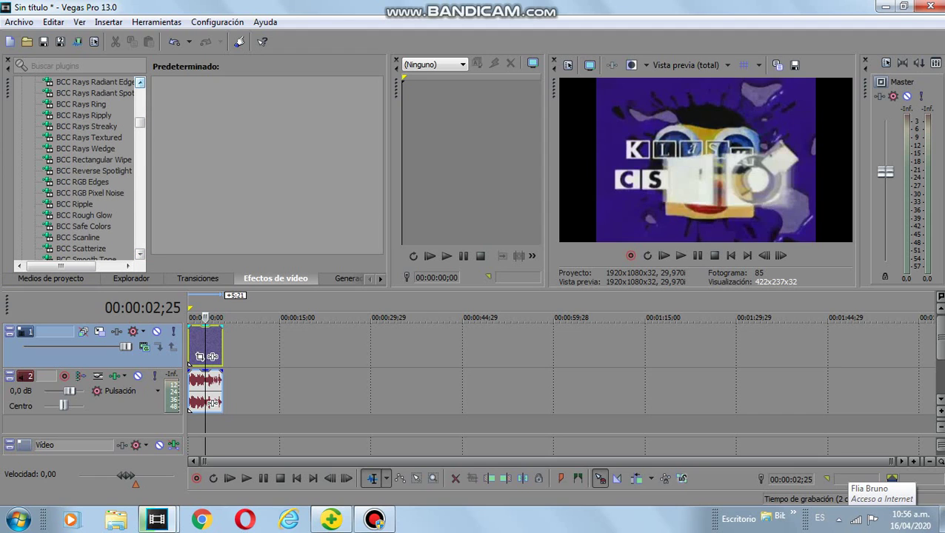
pyautogui.scroll(3, 189, 363)
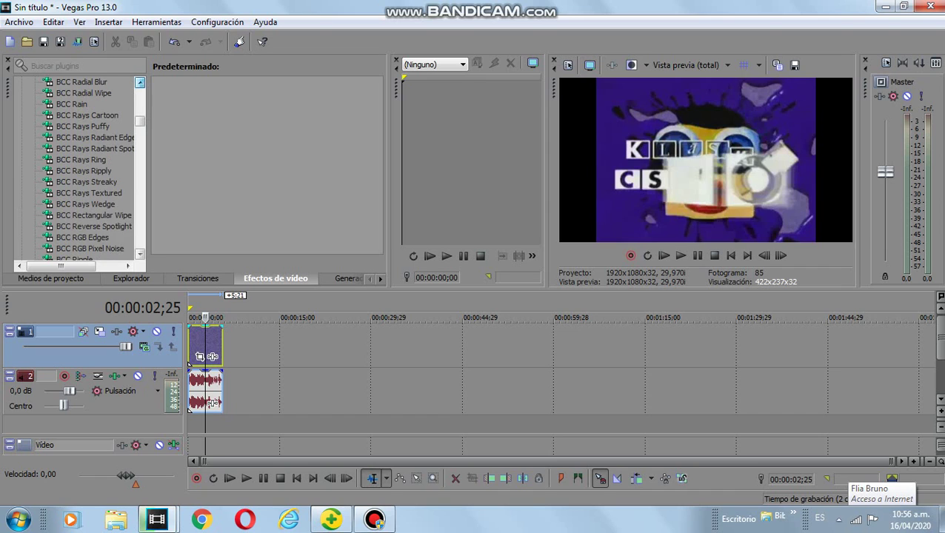
pyautogui.scroll(3, 189, 363)
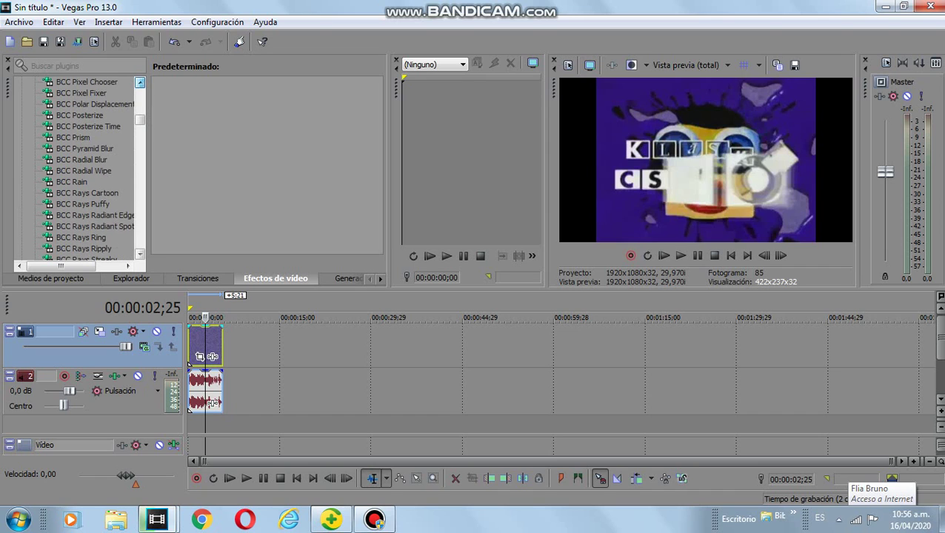
pyautogui.scroll(3, 189, 363)
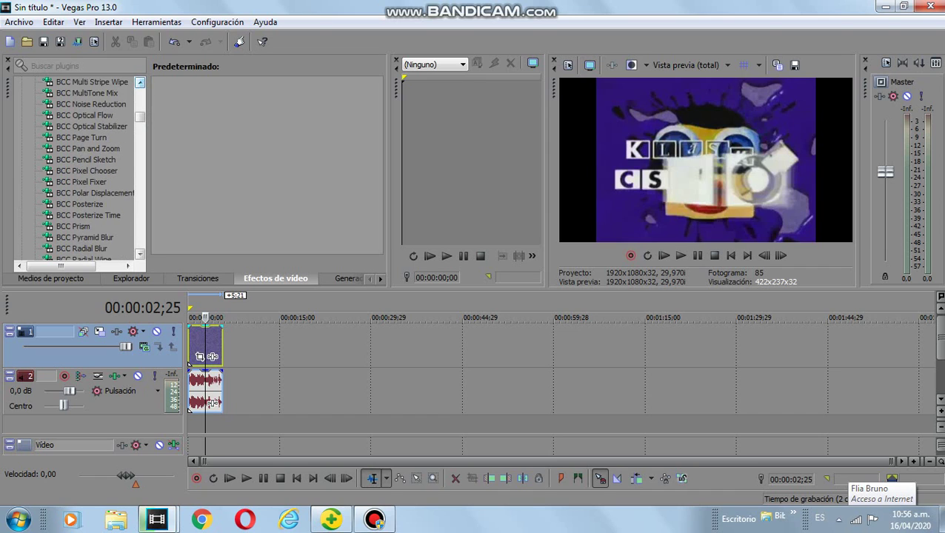
pyautogui.scroll(3, 189, 363)
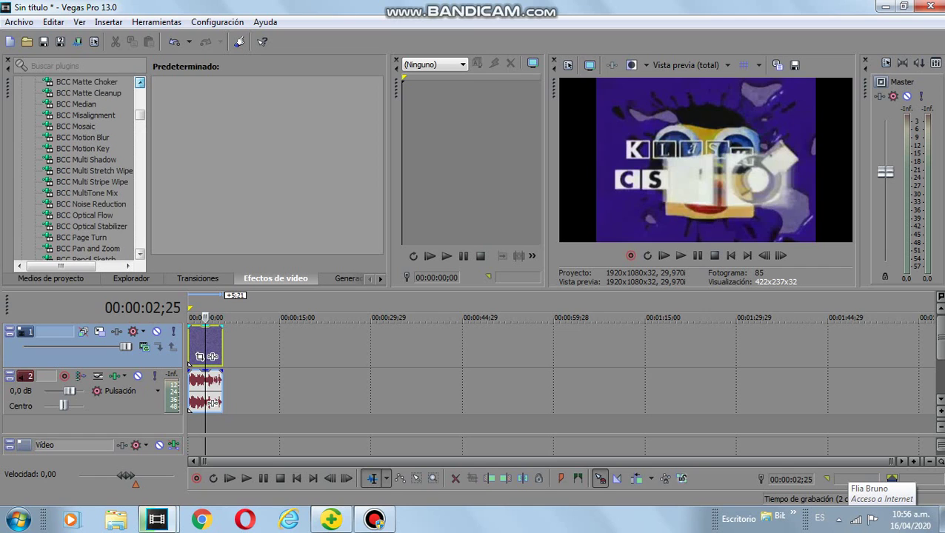
pyautogui.scroll(2, 189, 362)
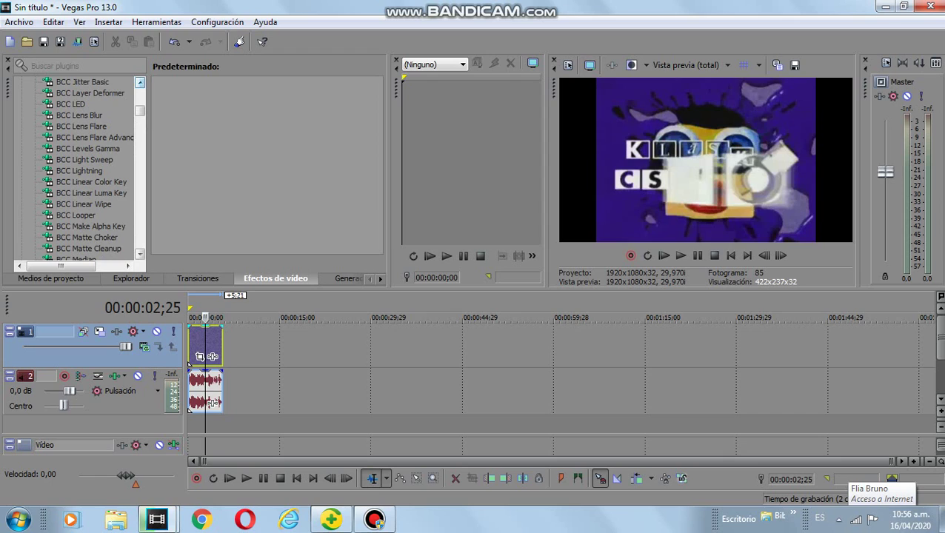
pyautogui.scroll(1, 189, 363)
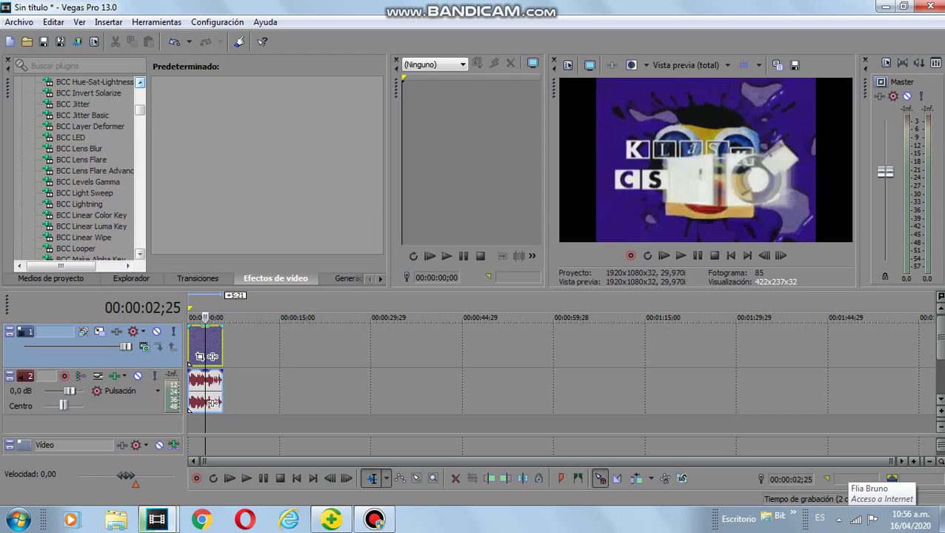
pyautogui.click(88, 93)
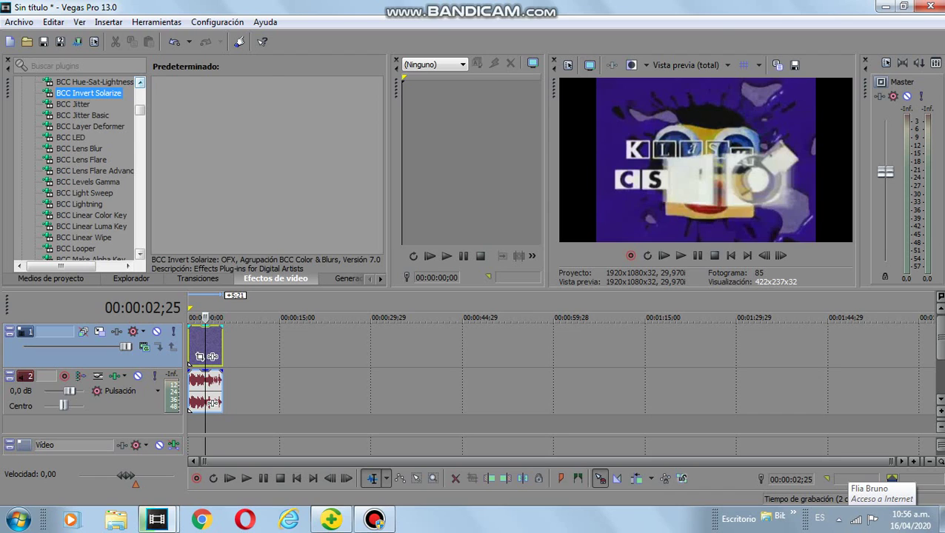
pyautogui.click(212, 114)
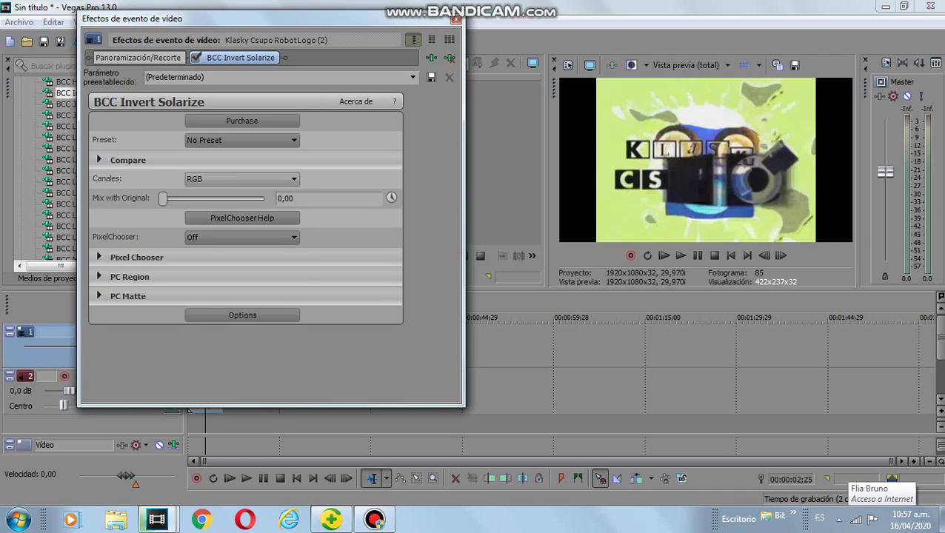
# - Try the Azul and Rojo y azul channel options in the BCC Invert Solarize effect
pyautogui.click(237, 179)
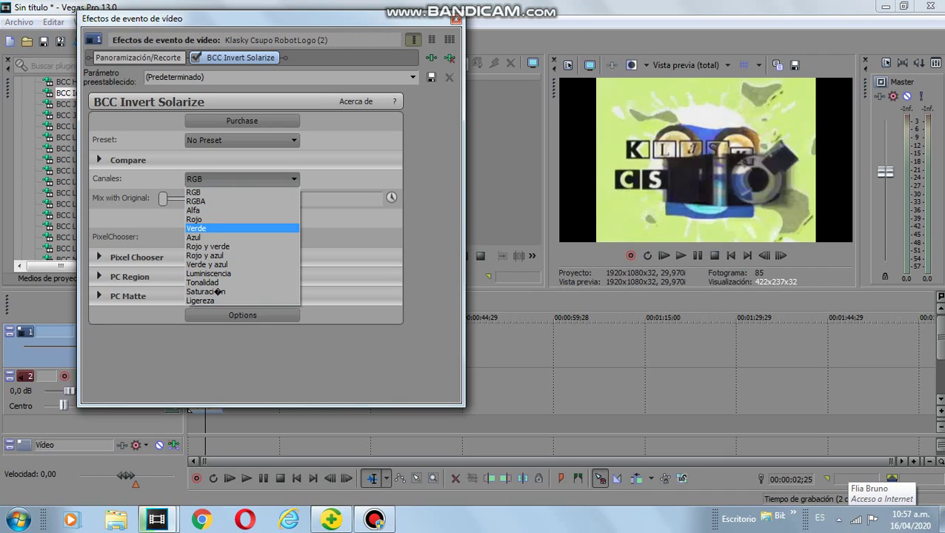
pyautogui.click(223, 237)
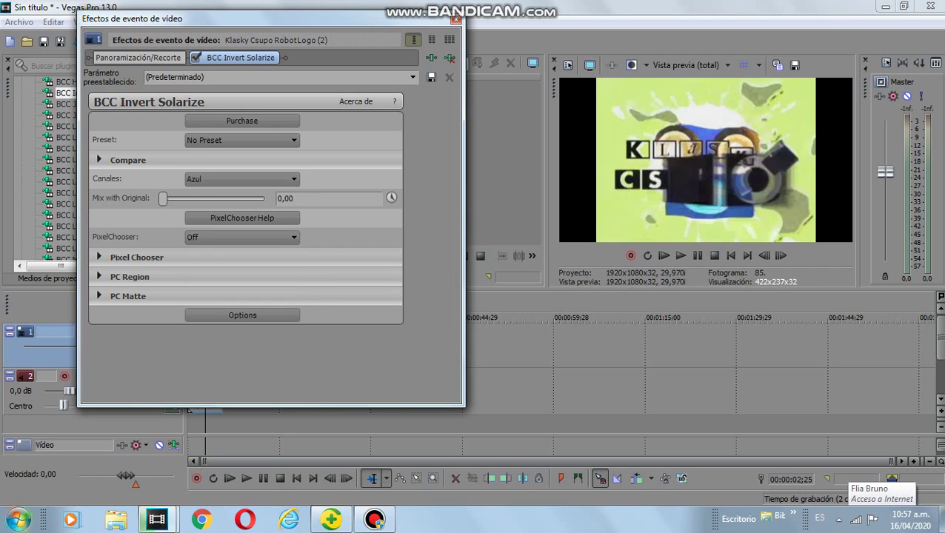
pyautogui.click(241, 178)
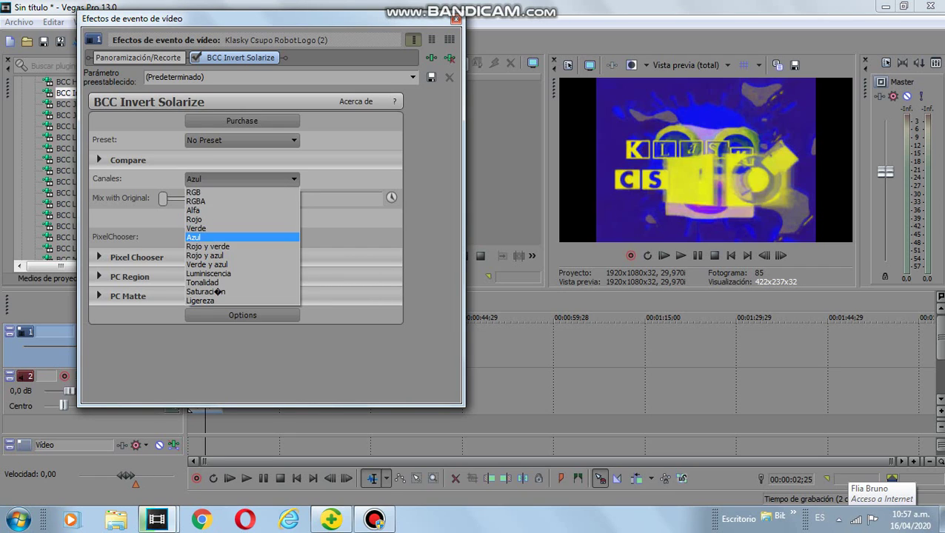
pyautogui.press('Down')
pyautogui.press('Up')
pyautogui.press('Up')
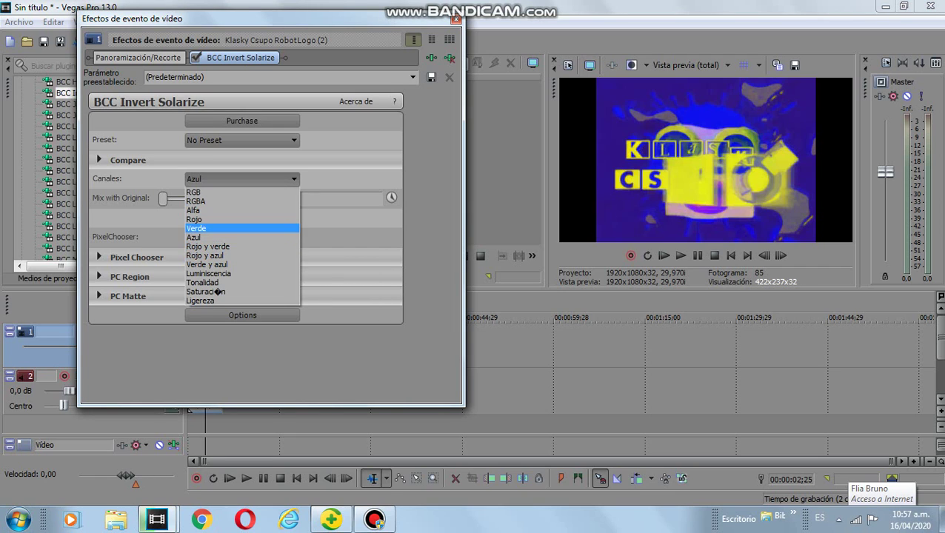
pyautogui.press('Up')
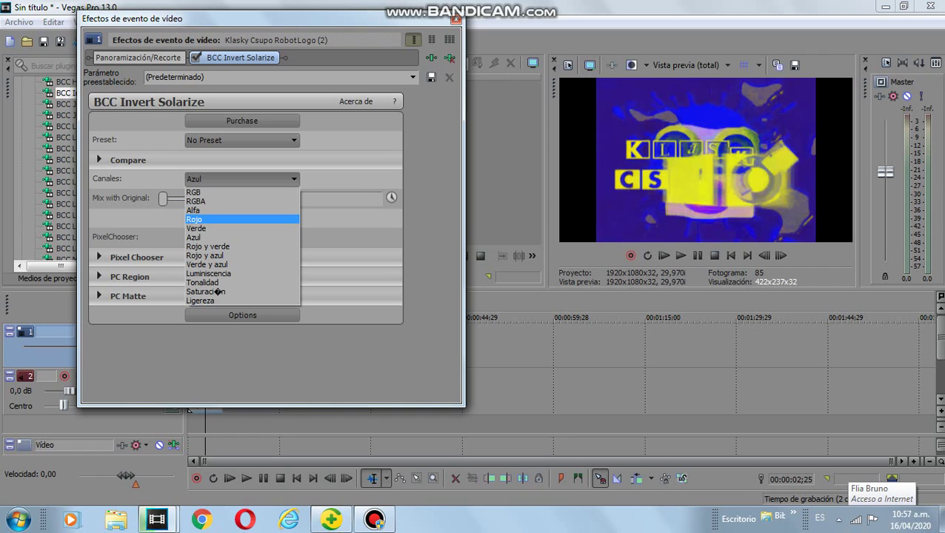
pyautogui.press('Down')
pyautogui.press('Down')
pyautogui.press('Down')
pyautogui.press('Down')
pyautogui.press('Return')
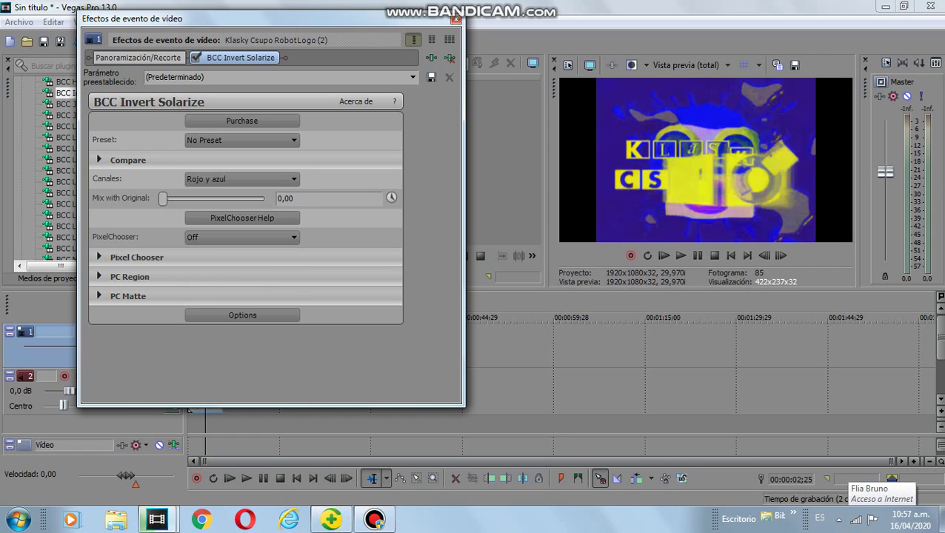
# - Set the BCC Invert Solarize channels to Rojo y verde and close the event effects window
pyautogui.click(242, 178)
pyautogui.click(242, 247)
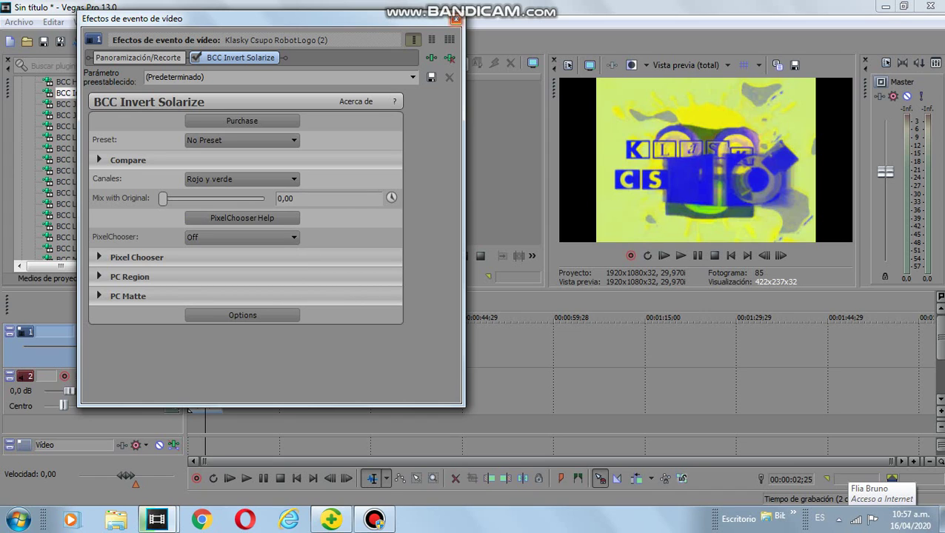
pyautogui.click(455, 19)
# - Duplicate audio track 2 and set the time-stretch/pitch method of its audio event to élastique with the Pro stretch attribute
pyautogui.rightClick(153, 405)
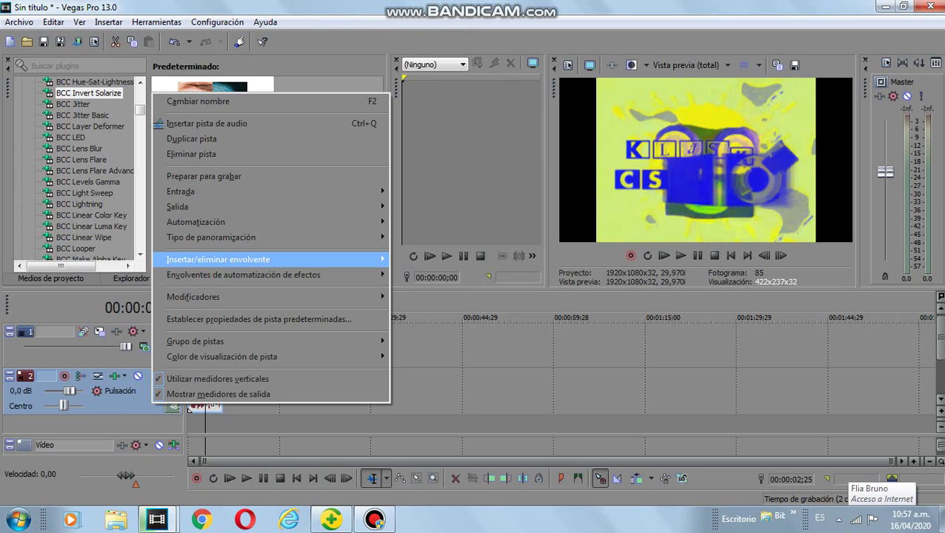
pyautogui.click(191, 138)
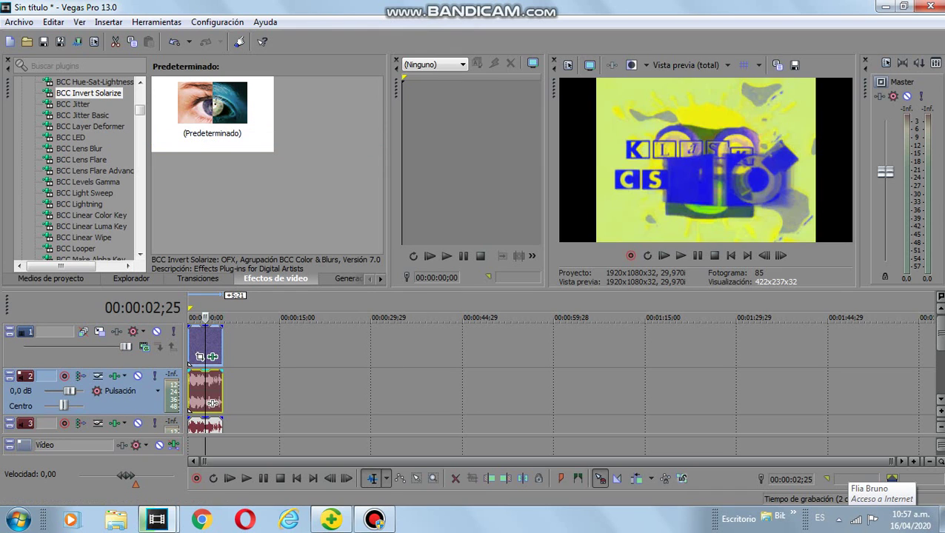
pyautogui.rightClick(213, 402)
pyautogui.press('Up')
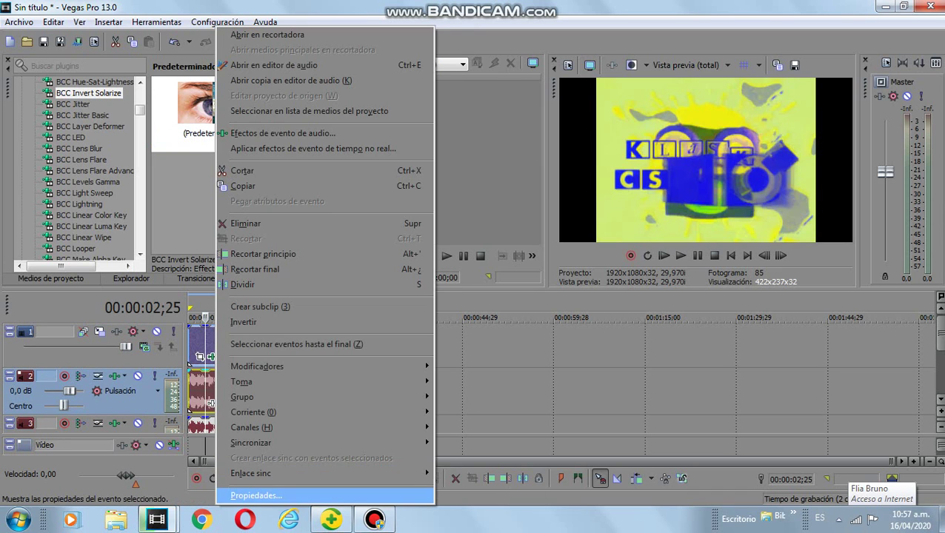
pyautogui.press('Return')
pyautogui.click(533, 219)
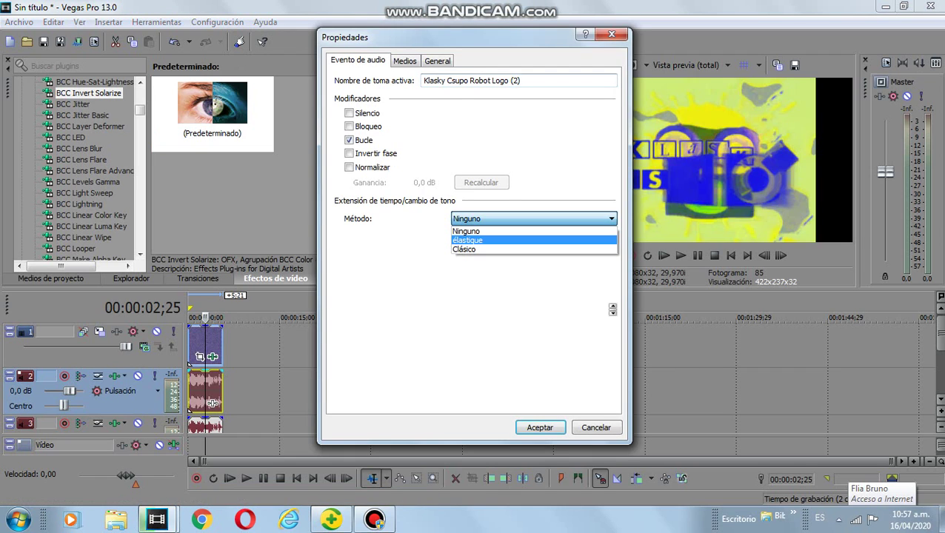
pyautogui.click(533, 241)
pyautogui.click(533, 237)
pyautogui.click(459, 250)
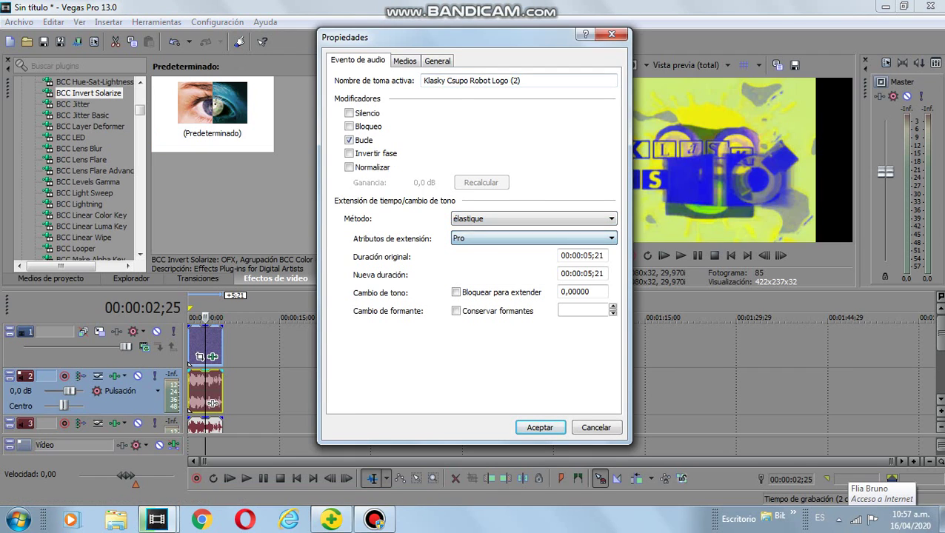
# - Set the pitch change of the audio event on track 2 to 4 and accept the properties
pyautogui.click(564, 291)
pyautogui.write('5')
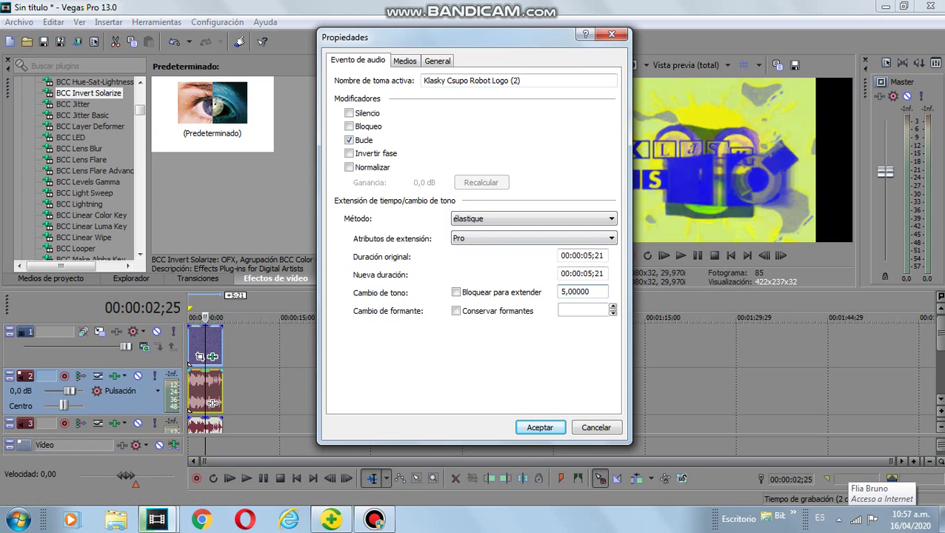
pyautogui.press('BackSpace')
pyautogui.write('3')
pyautogui.press('BackSpace')
pyautogui.write('2')
pyautogui.press('BackSpace')
pyautogui.write('4,')
pyautogui.press('Return')
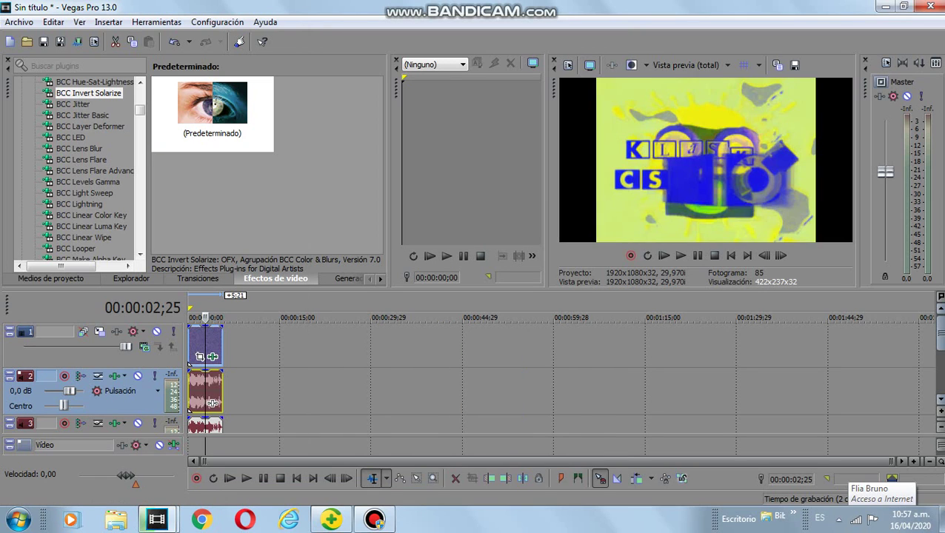
# - Duplicate audio track 3 to add a fourth track with the same logo audio
pyautogui.scroll(-2, 189, 363)
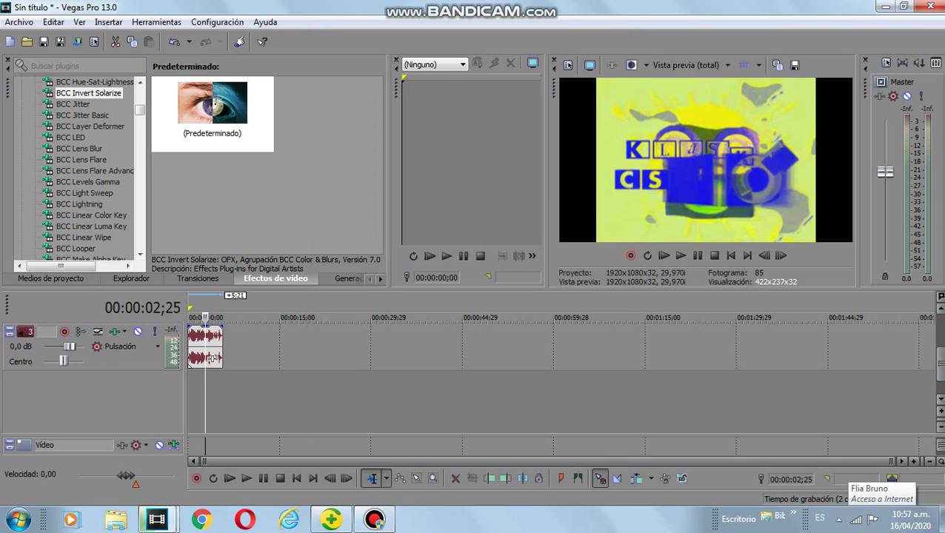
pyautogui.rightClick(130, 362)
pyautogui.click(178, 96)
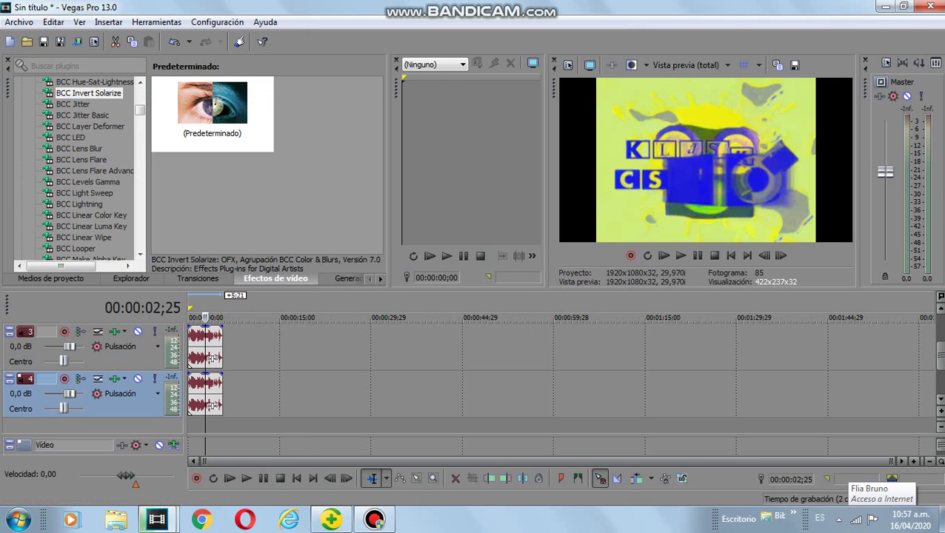
# - Set the time-stretch/pitch method of the audio event on track 4 to élastique with the Pro stretch attribute
pyautogui.click(200, 393)
pyautogui.rightClick(200, 392)
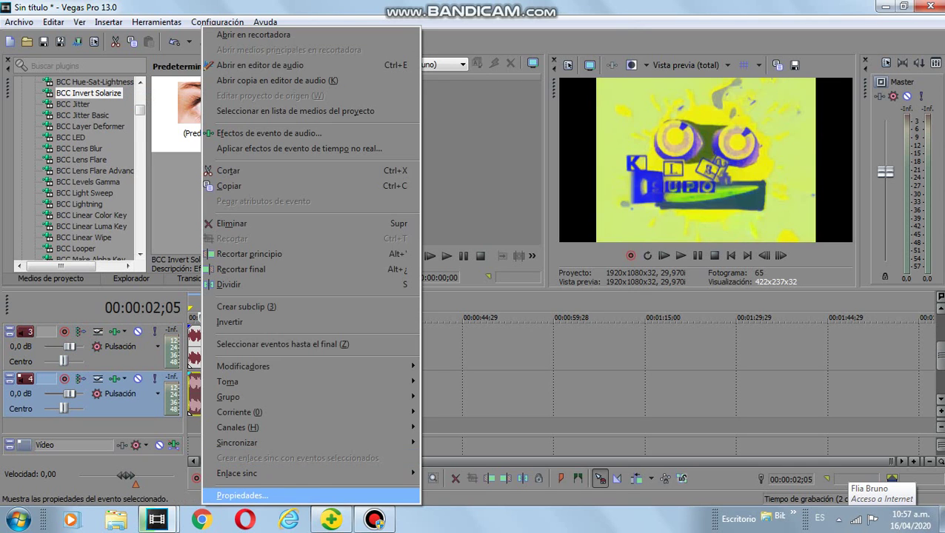
pyautogui.click(242, 495)
pyautogui.click(533, 219)
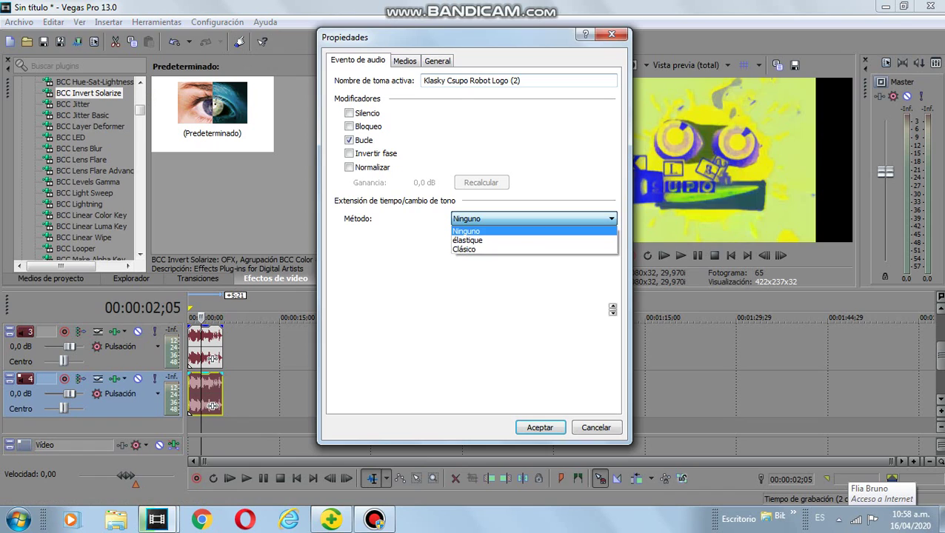
pyautogui.click(533, 240)
pyautogui.click(533, 237)
pyautogui.click(459, 250)
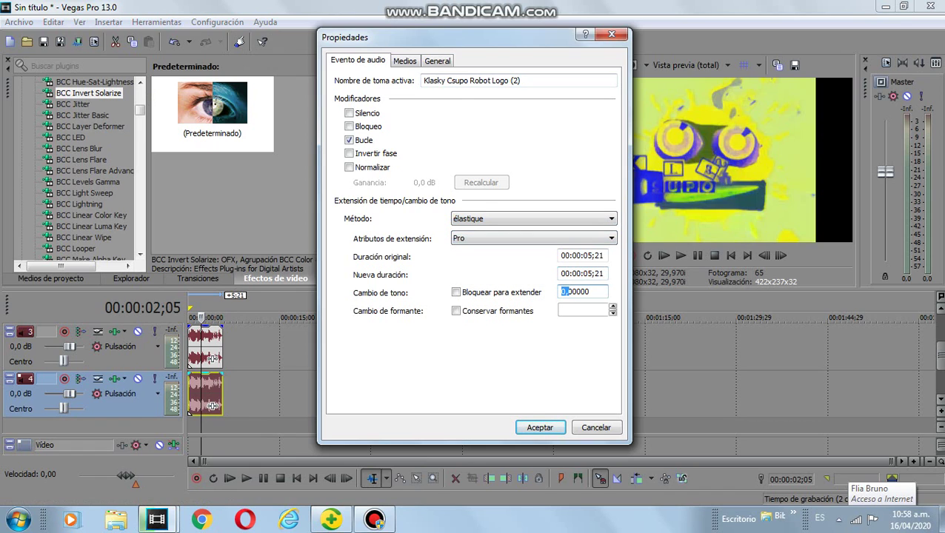
# - Set the pitch change of the audio event on track 4 to -5 and accept the properties
pyautogui.doubleClick(562, 292)
pyautogui.click(563, 291)
pyautogui.write('-5')
pyautogui.press('Return')
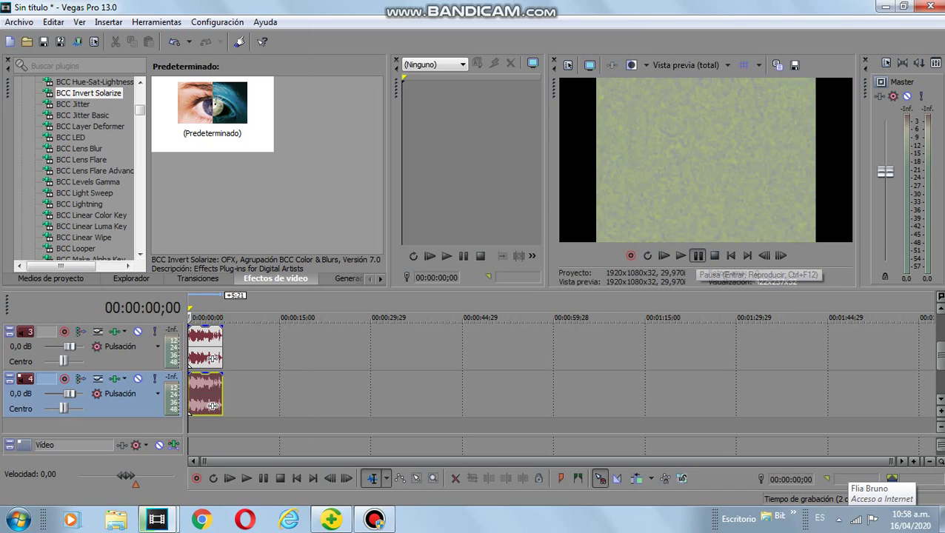
# - Play the project from the start to preview the recoloured logo with its layered audio
pyautogui.click(698, 255)
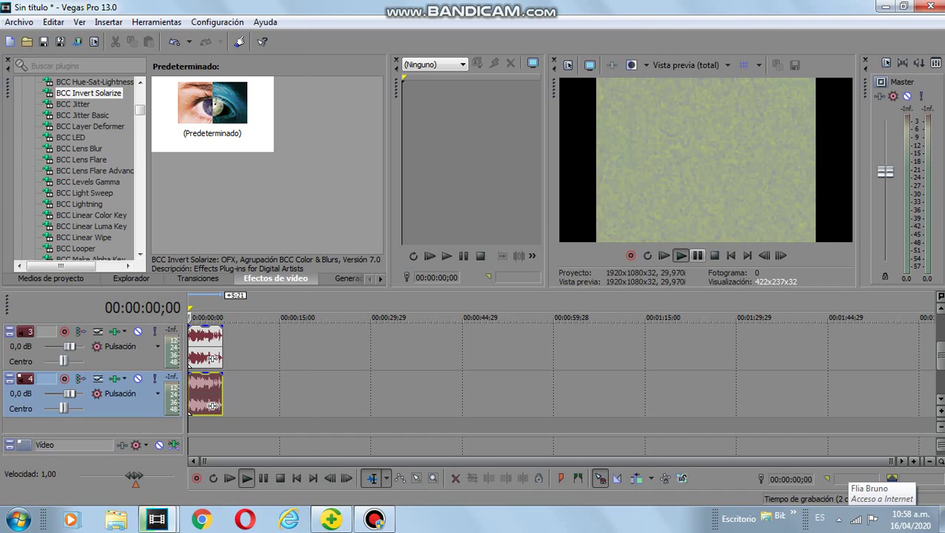